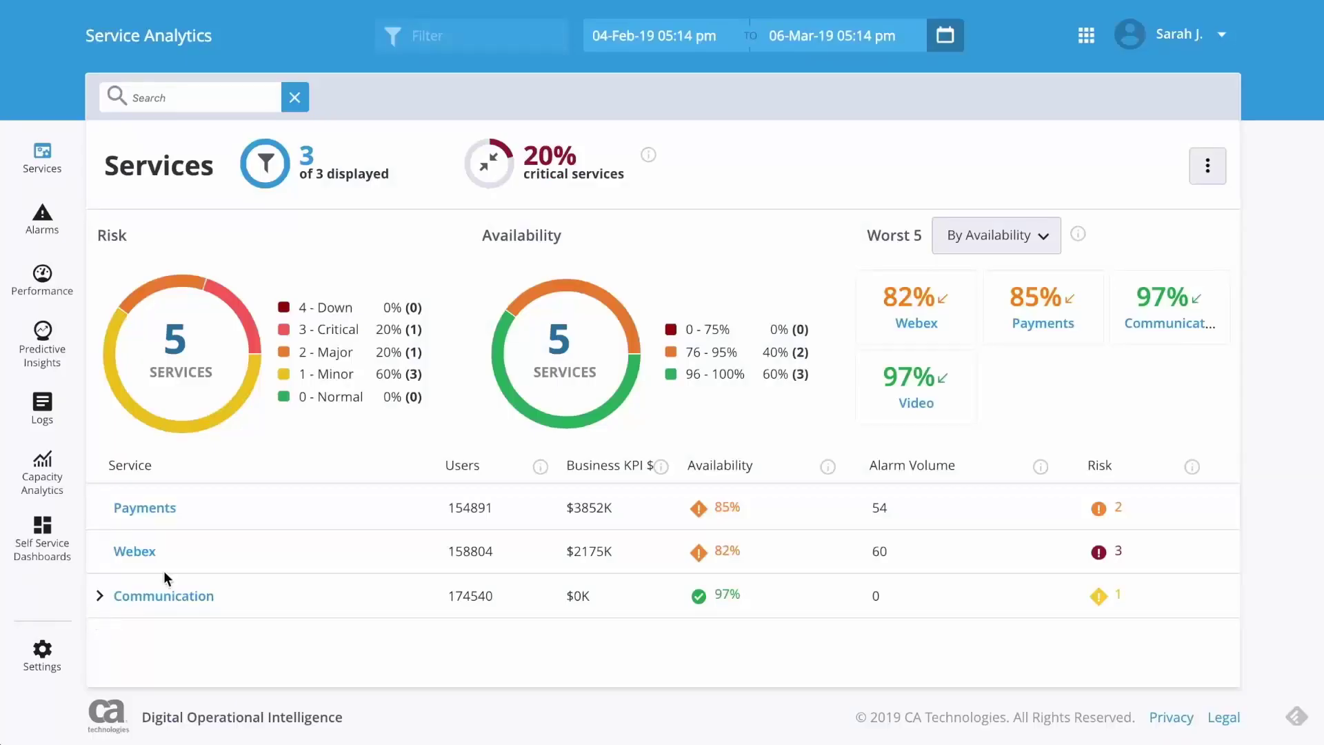
Step: Review Communication's Messaging and Video sub-services, collapse them, then open the Payments service analytics
click(100, 598)
scroll(381, 602, down, 1)
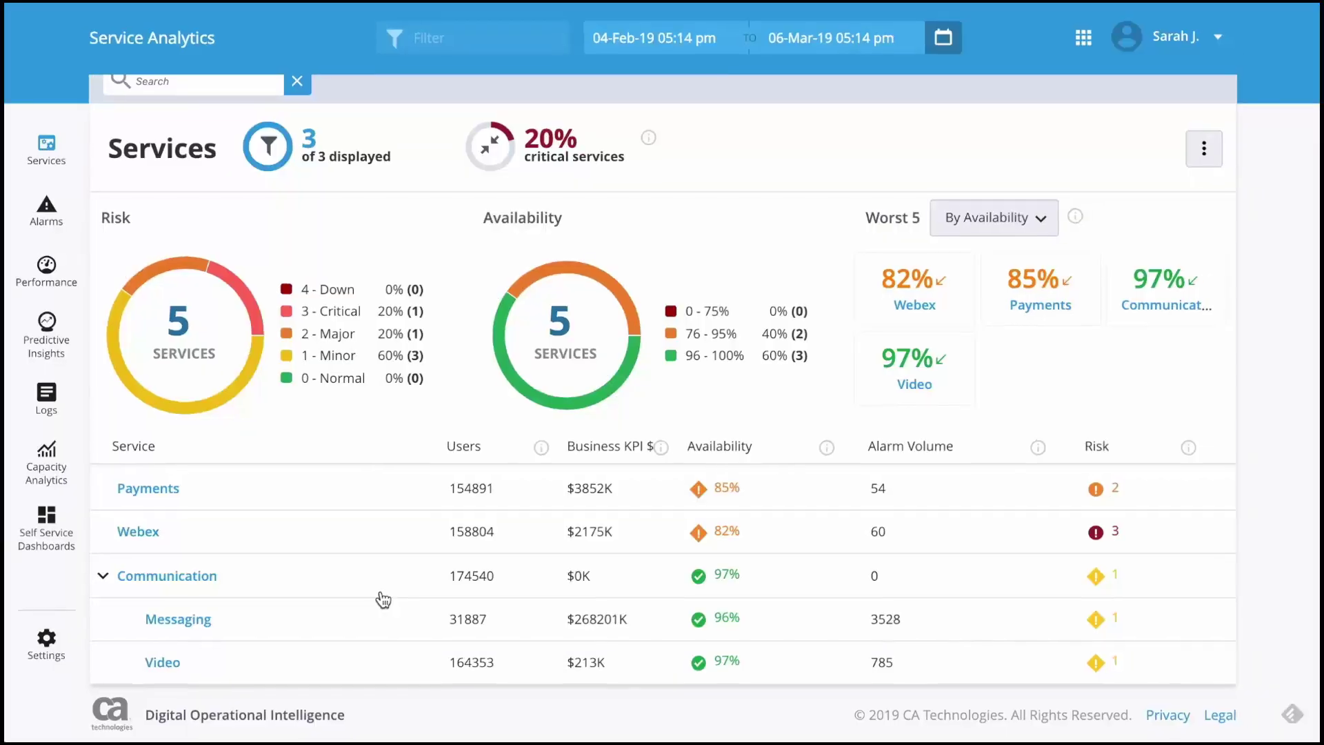
click(383, 597)
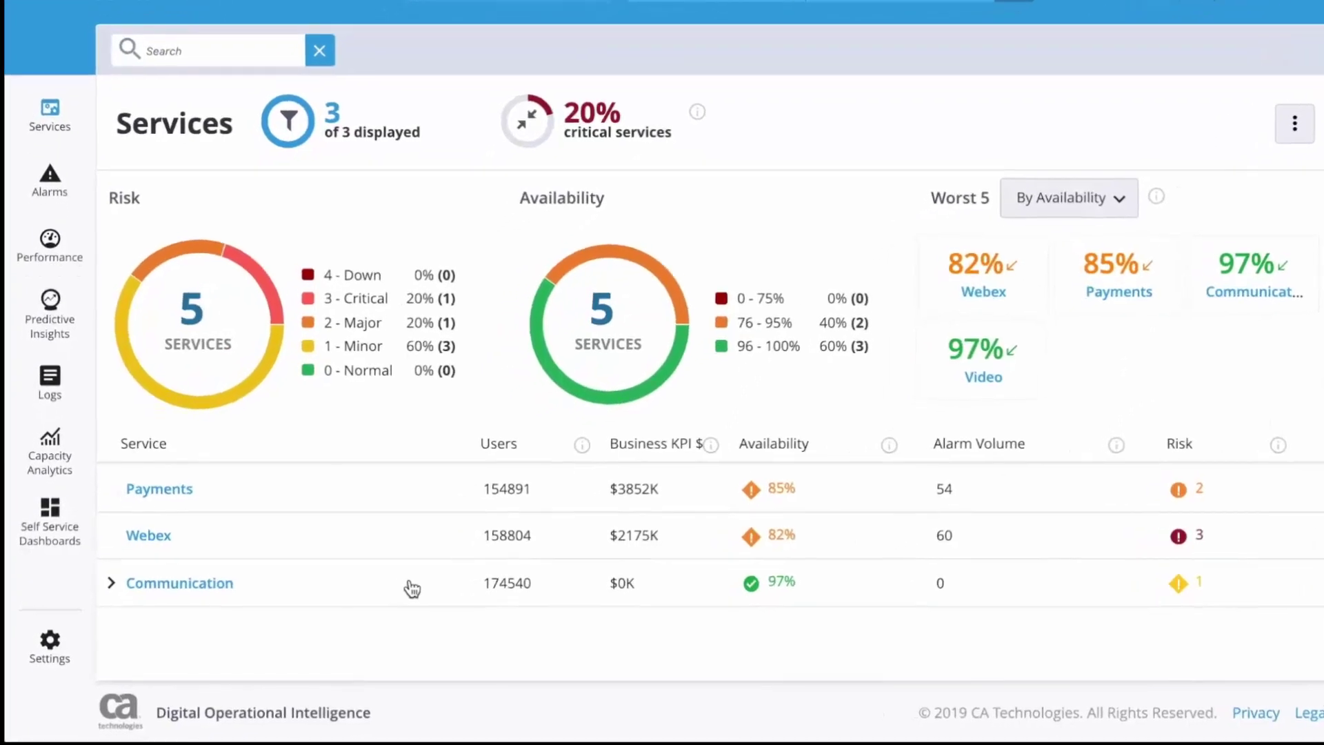
click(200, 493)
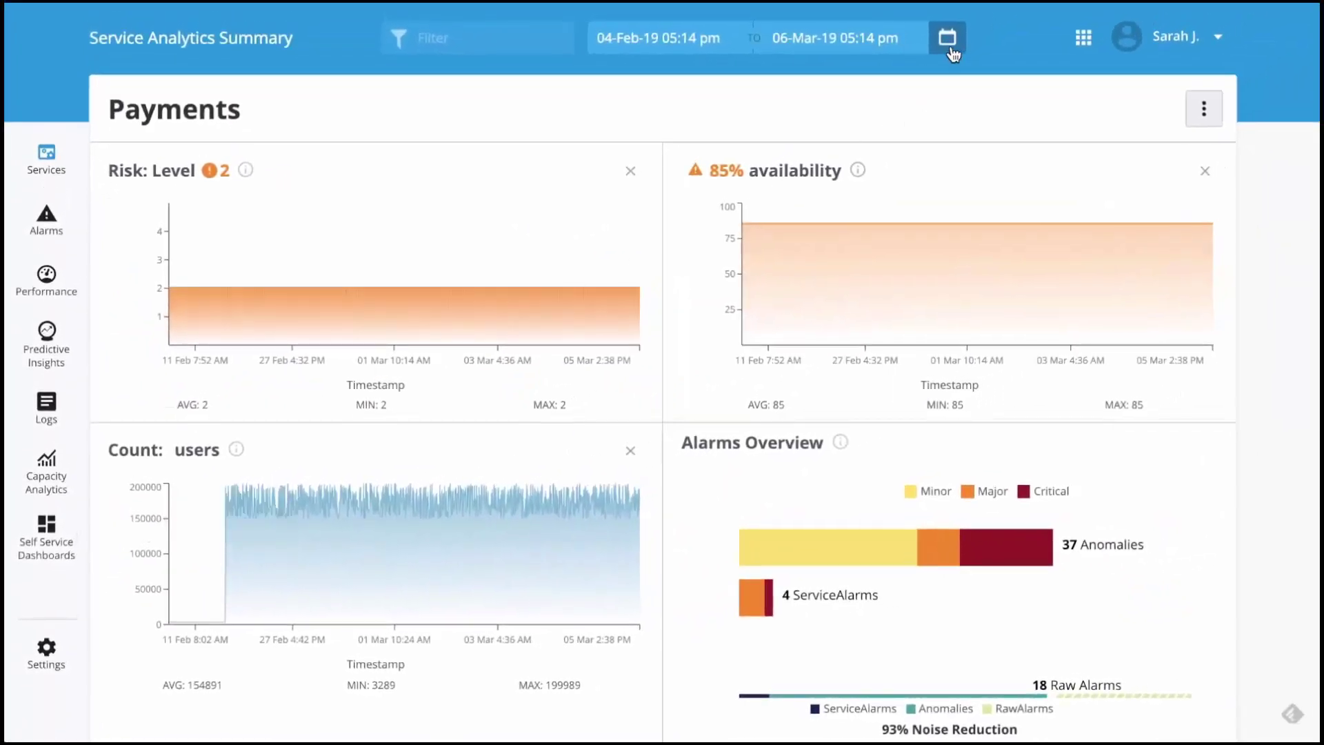
Step: Leave the date range unchanged and scan the Payments summary cards down to the Geo map
click(948, 40)
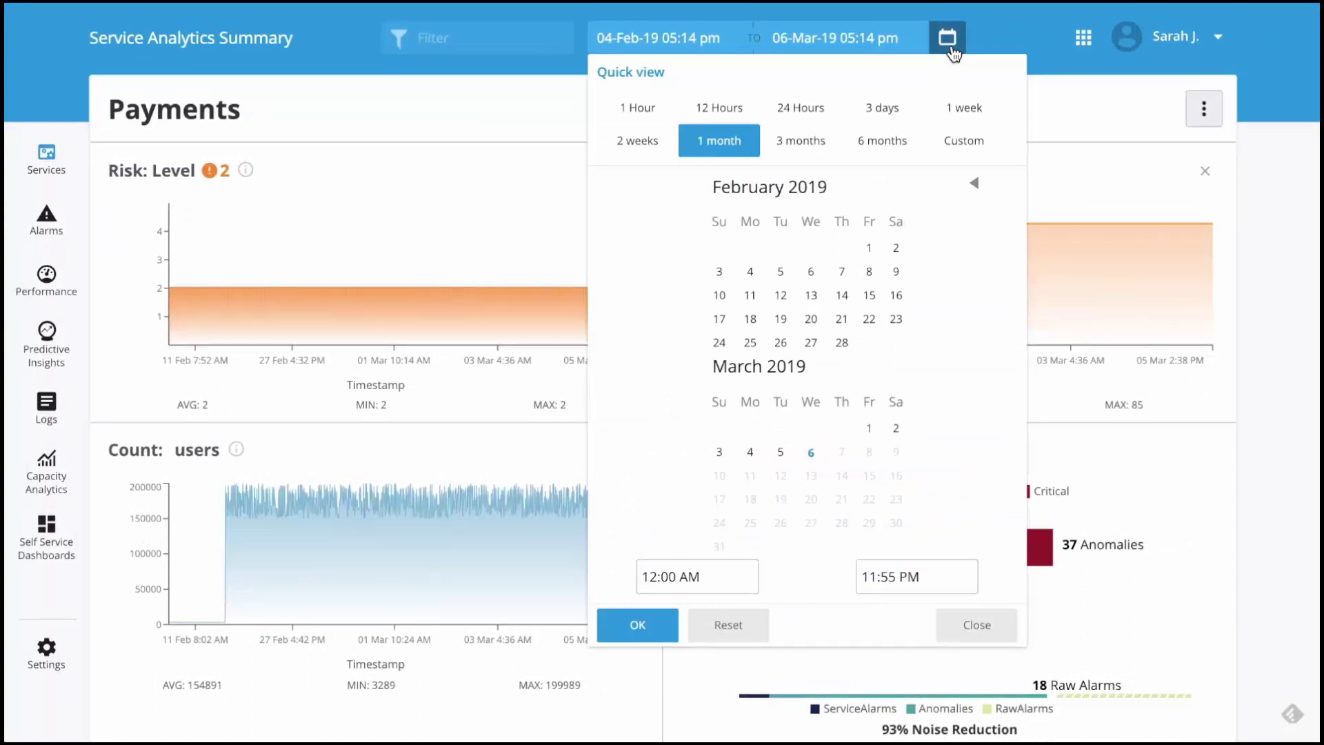
click(550, 126)
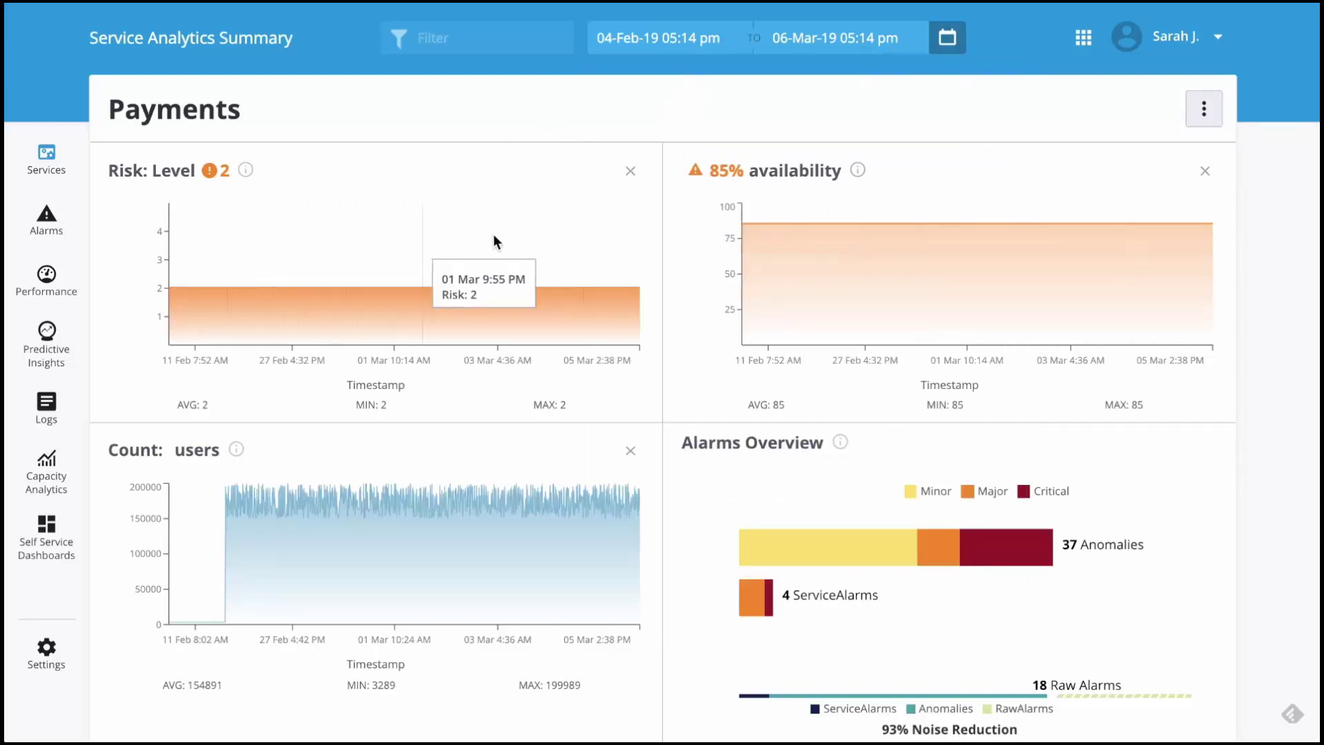
scroll(699, 326, down, 1)
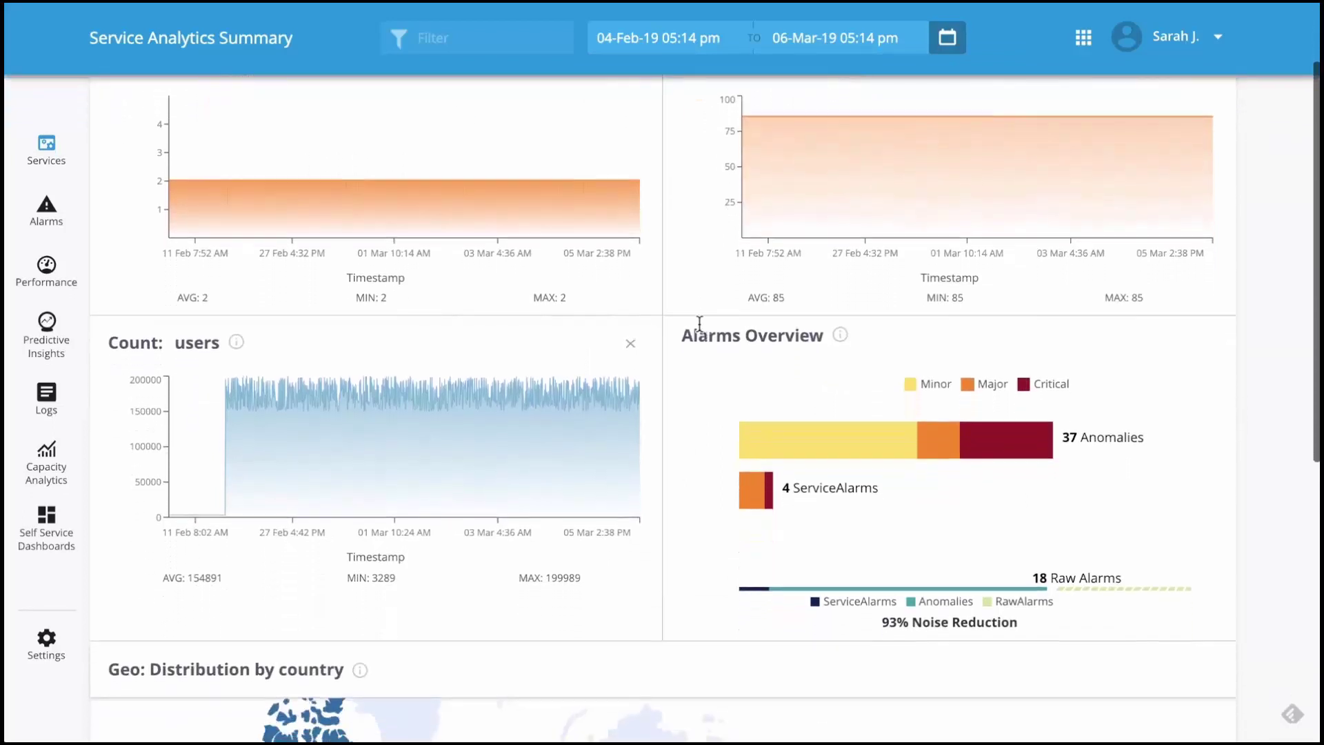
mouse_move(699, 323)
scroll(699, 323, down, 3)
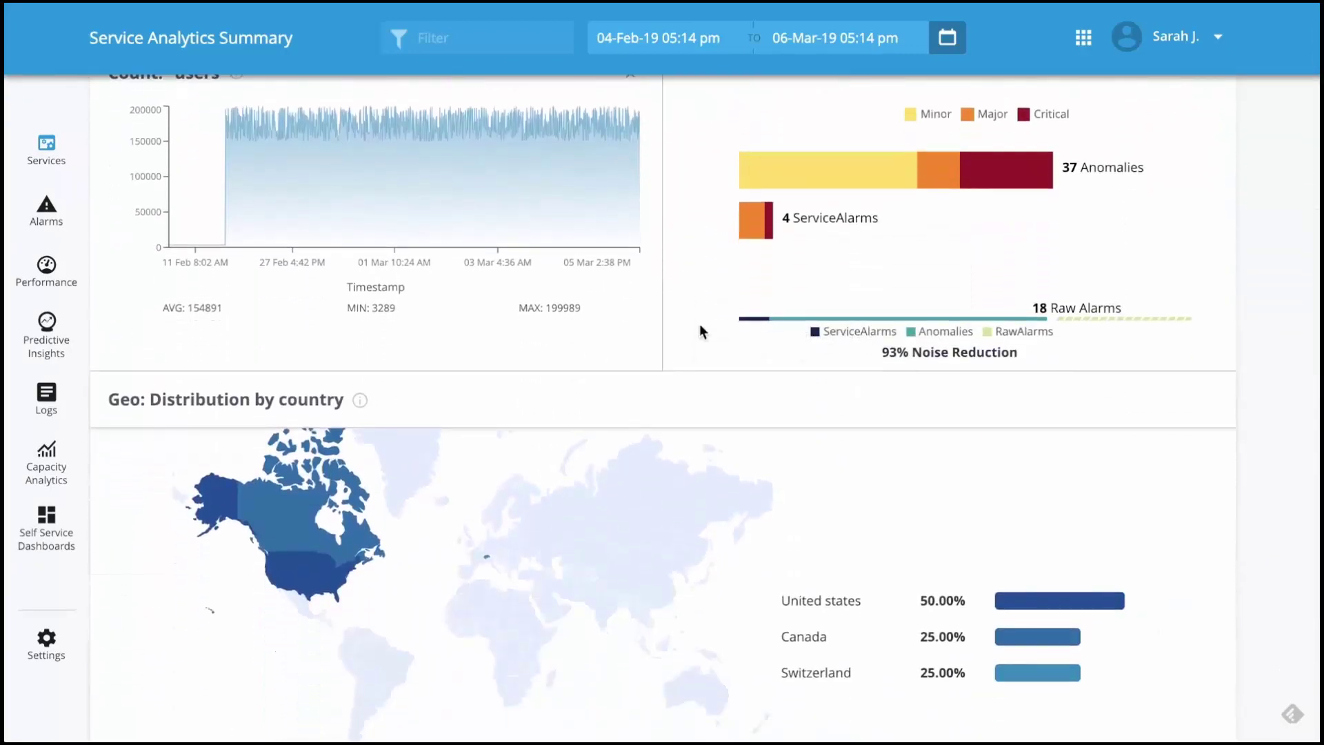
scroll(699, 331, up, 5)
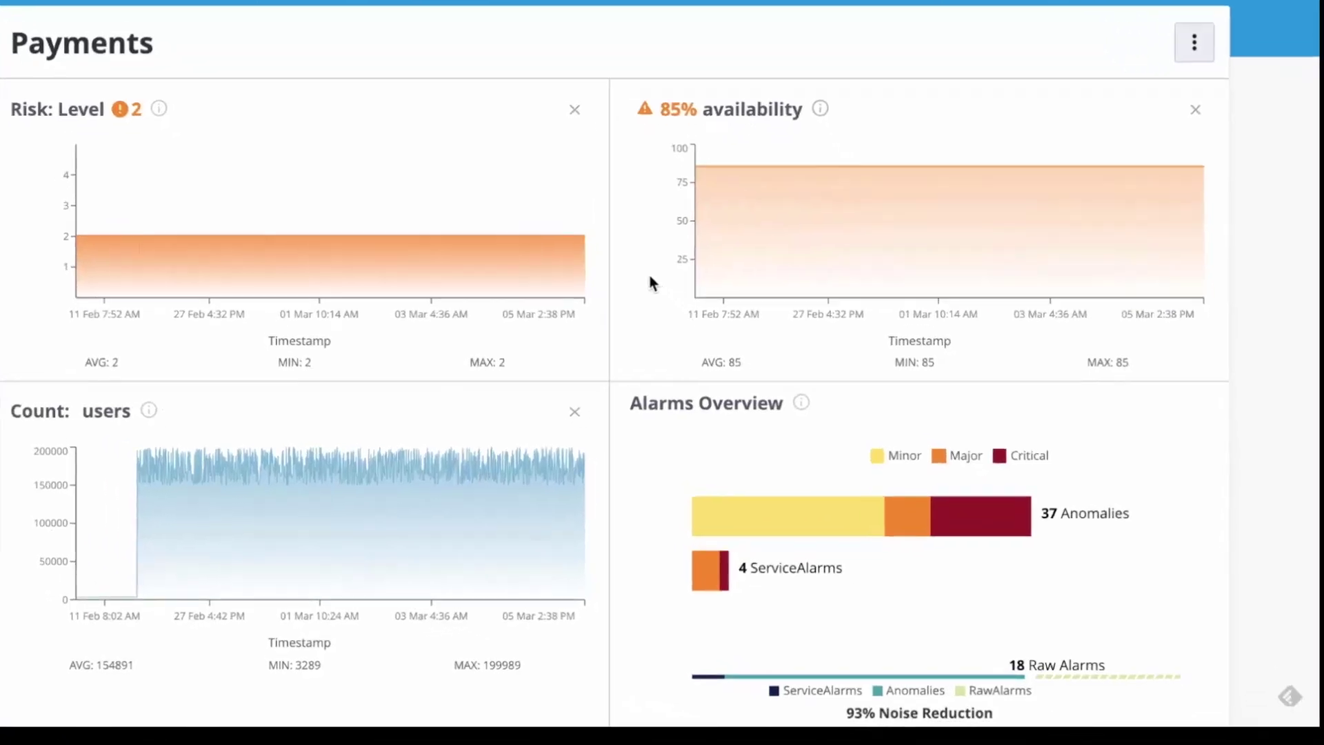
scroll(650, 279, down, 3)
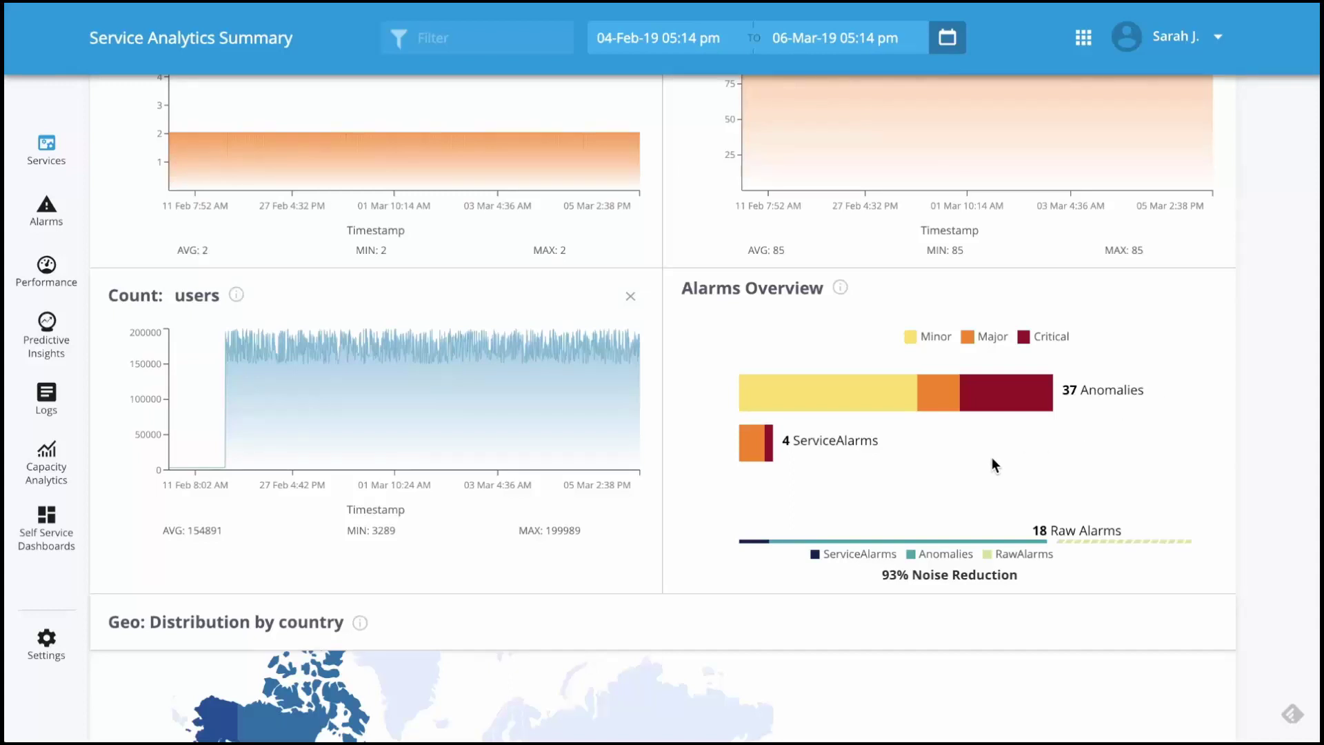
Step: Show Alarm Analytics filtered to Severity: critical and Service: Payments, with source products visible
mouse_move(924, 456)
click(770, 451)
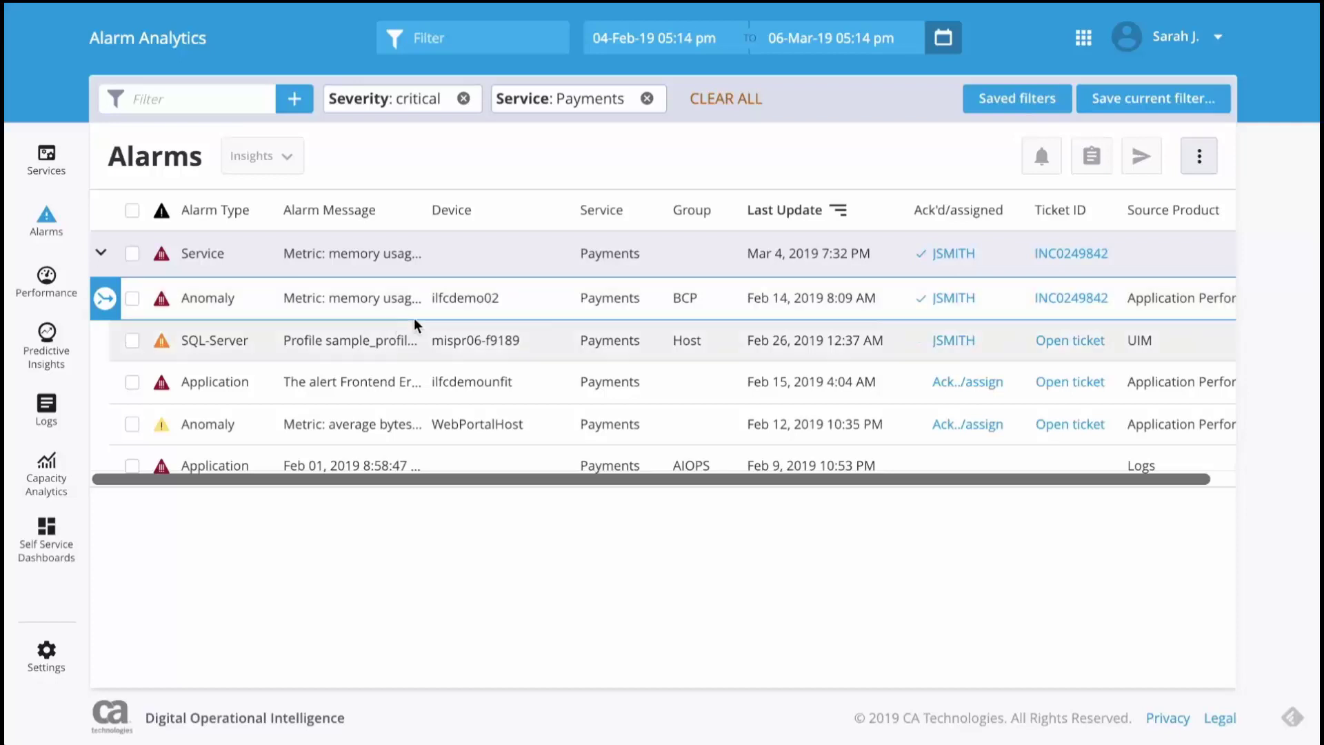
scroll(1002, 322, right, 2)
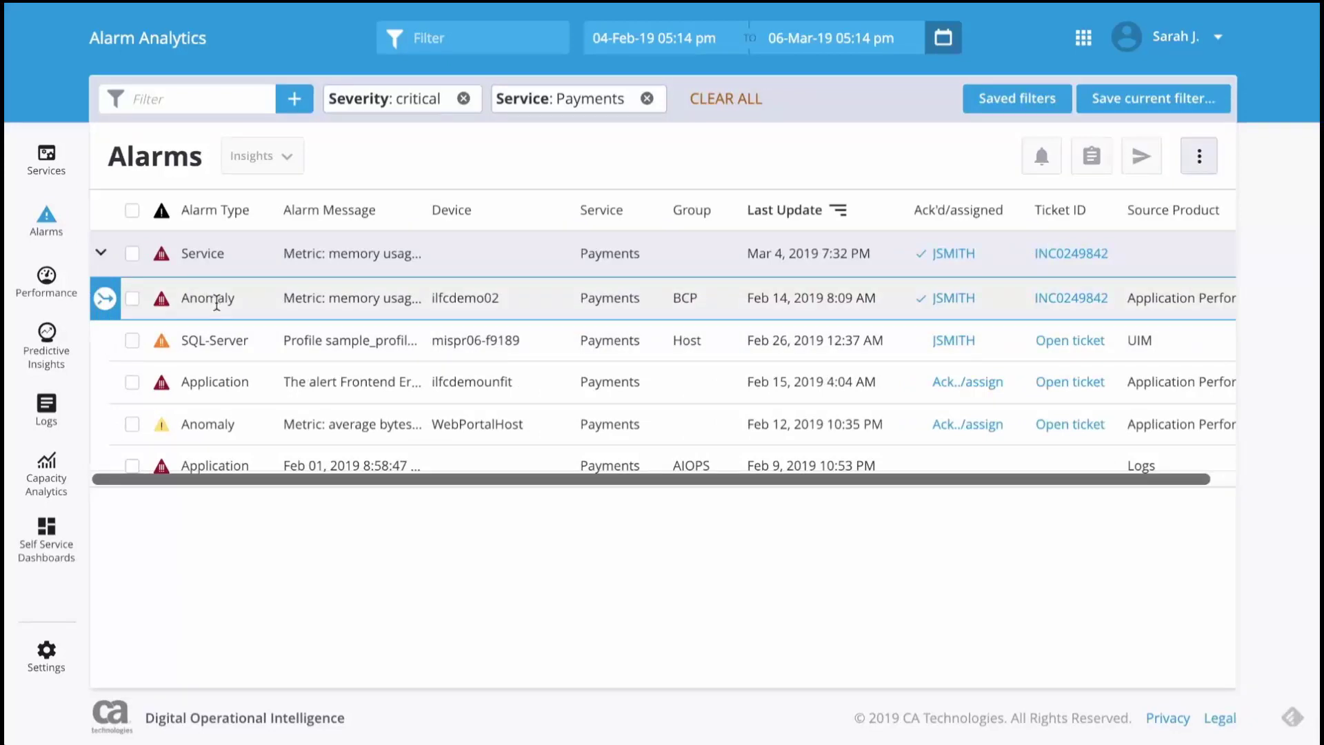
Step: Expand the ilfcdemo02 memory anomaly and read its Memory Usage chart (average 792506.10, peak 901120.00)
click(216, 303)
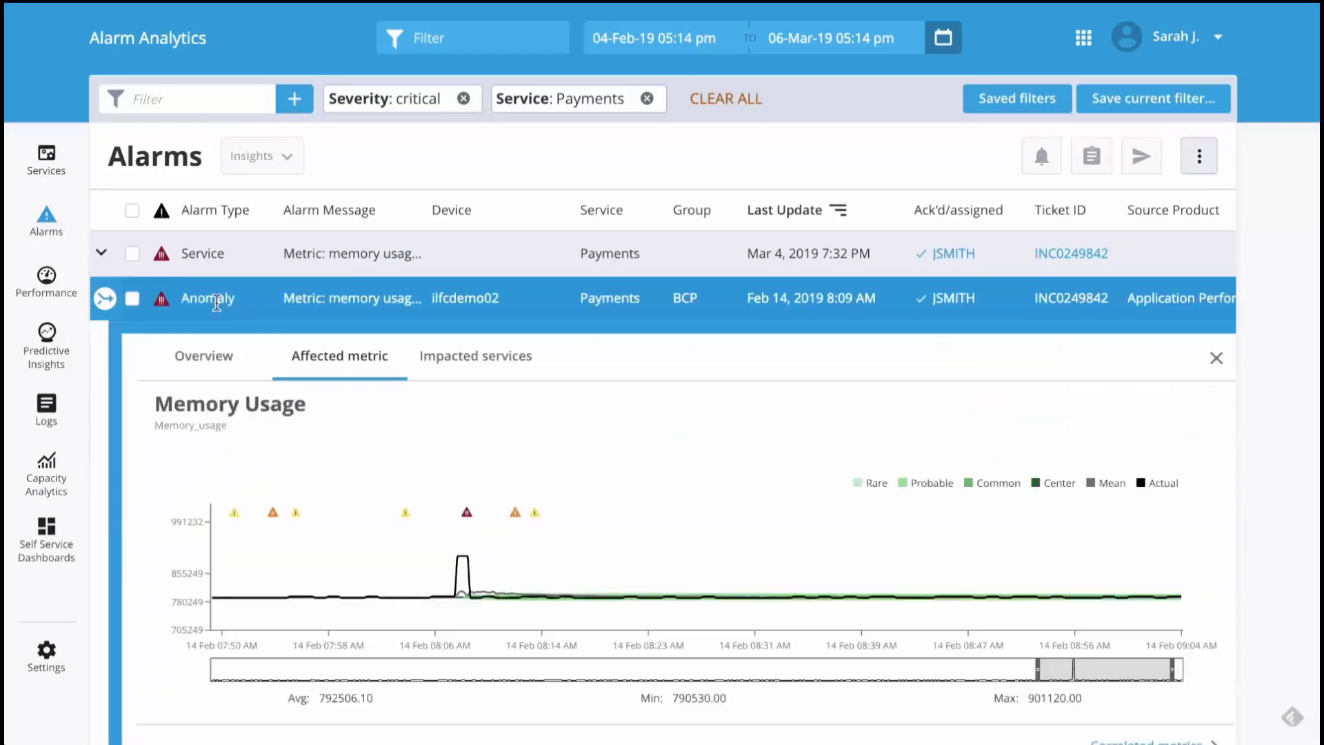
scroll(756, 508, down, 2)
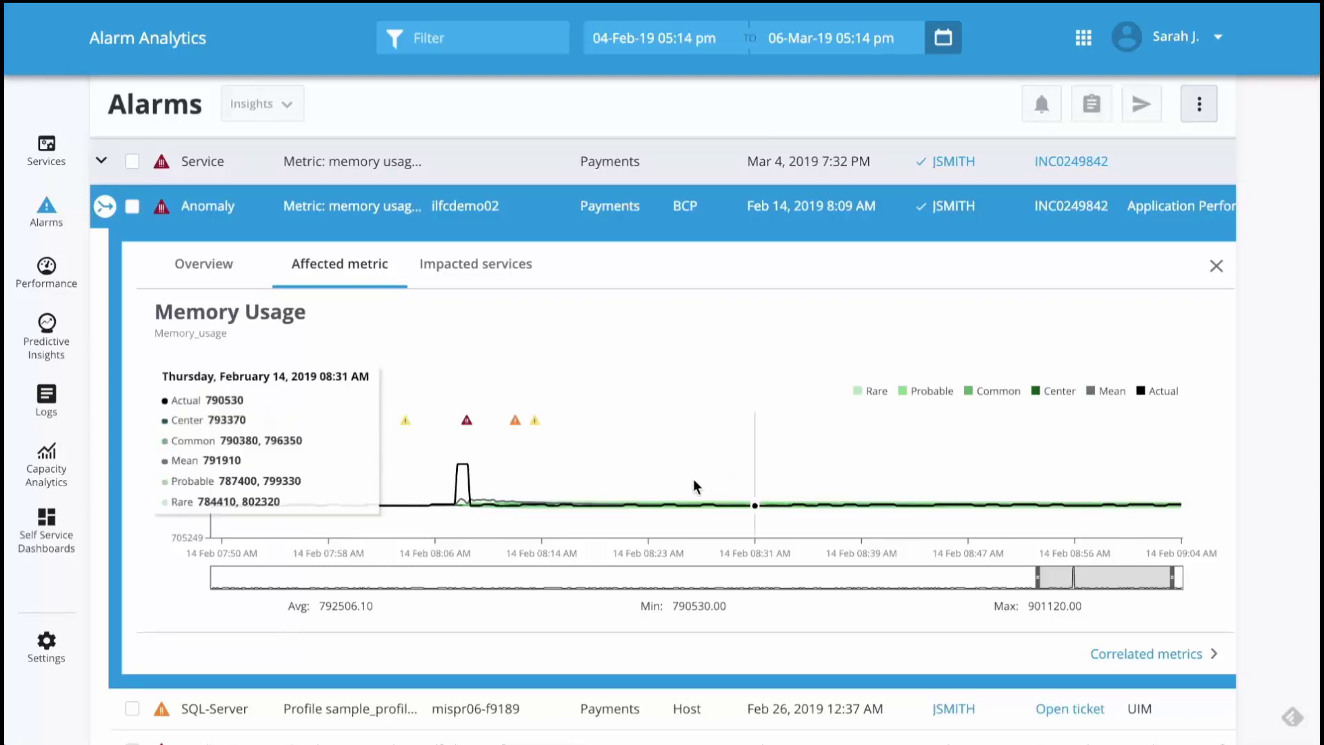
mouse_move(688, 518)
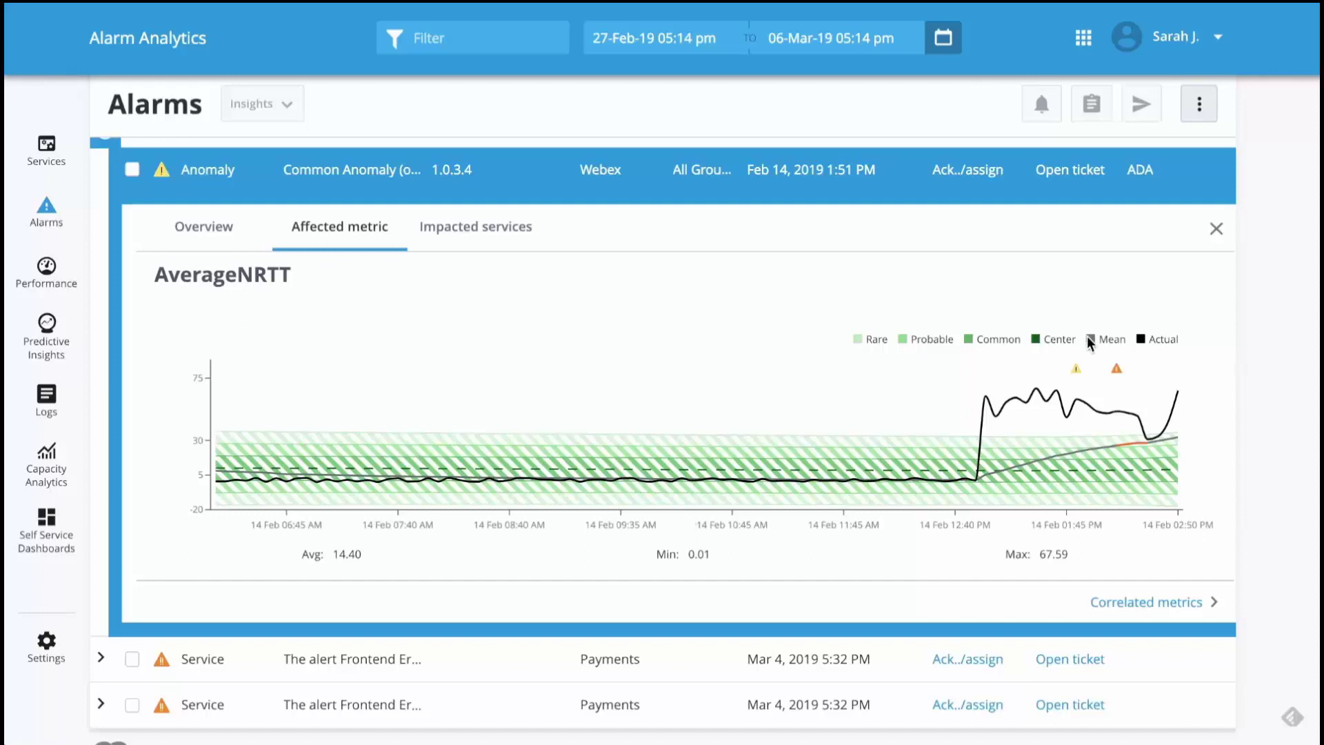
mouse_move(1062, 377)
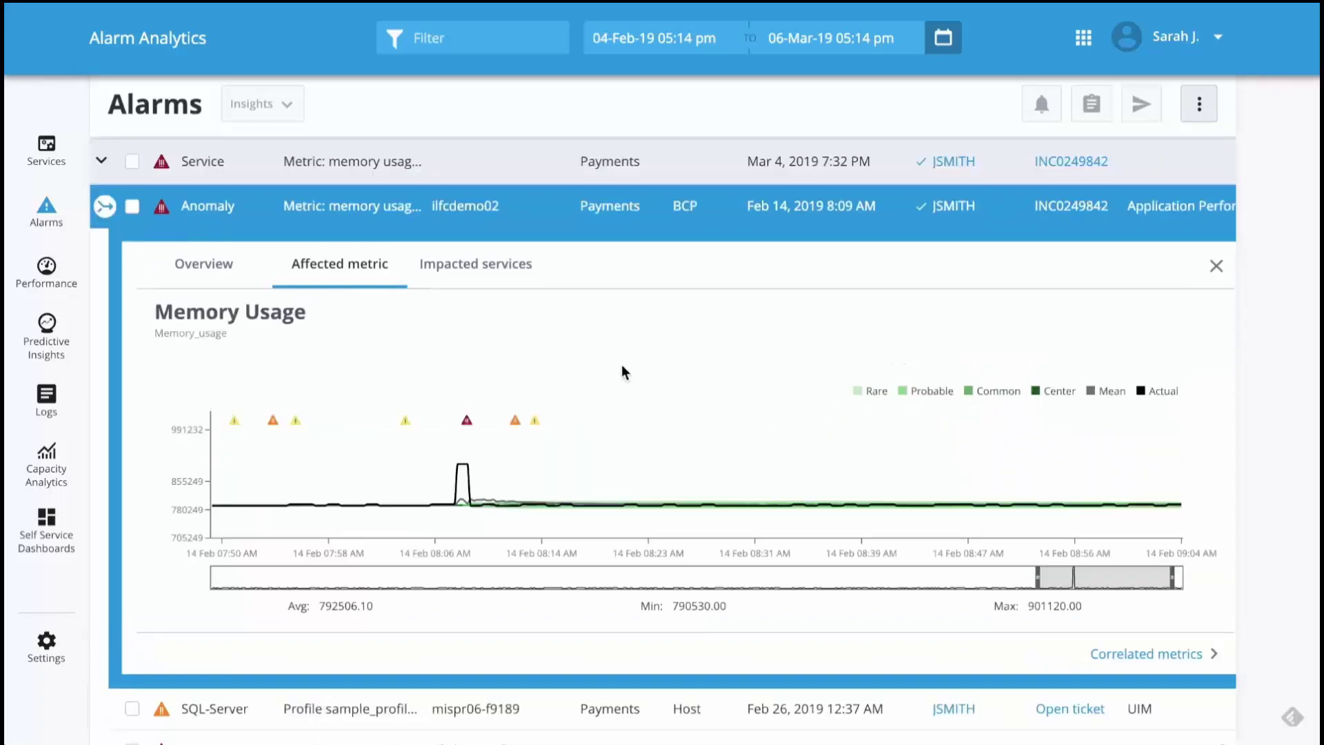
Step: Switch the anomaly panel to its Overview with alarm message, group and logs link
click(220, 279)
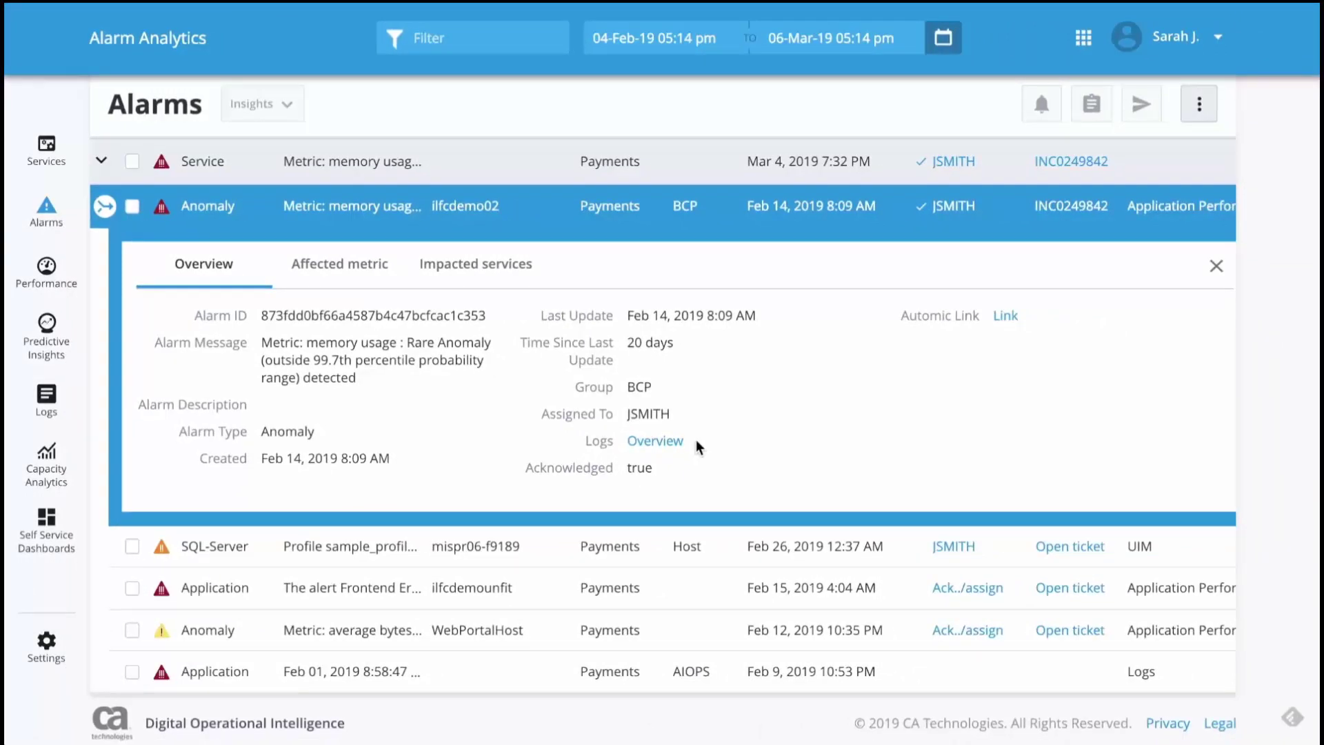
Step: Follow the logs link for host ilfcdemo02 to the LA- Log Analytics Dashboard's events chart
click(669, 446)
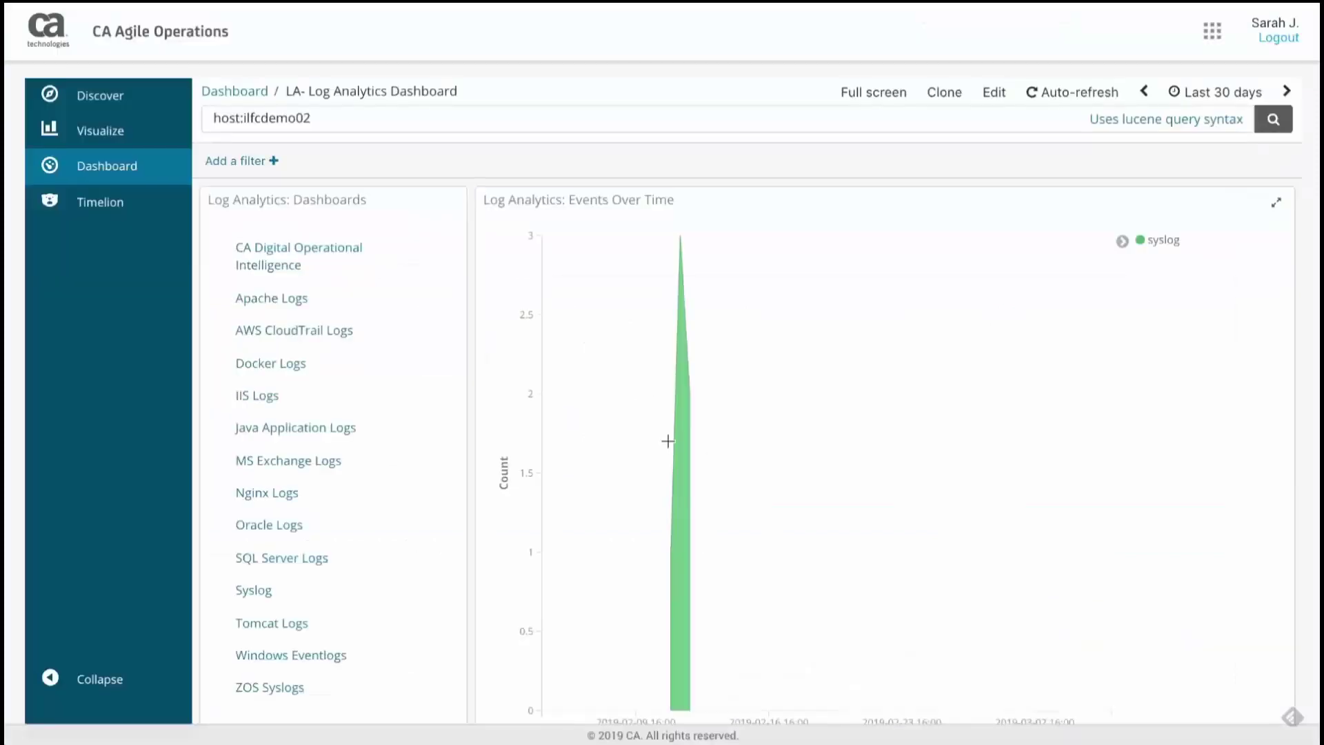
scroll(959, 411, down, 1)
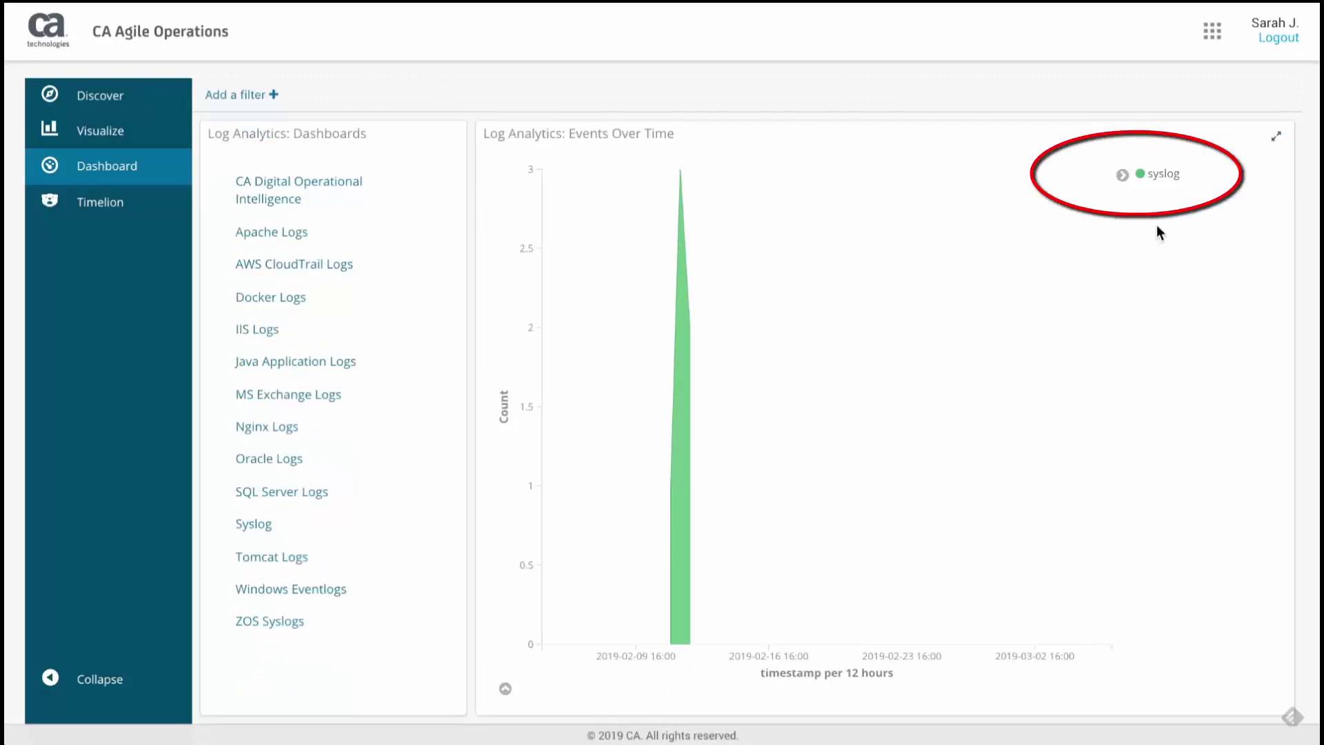
Step: Open the Syslog dashboard and scroll down to the All Syslog Logs table
click(259, 532)
scroll(807, 366, down, 1)
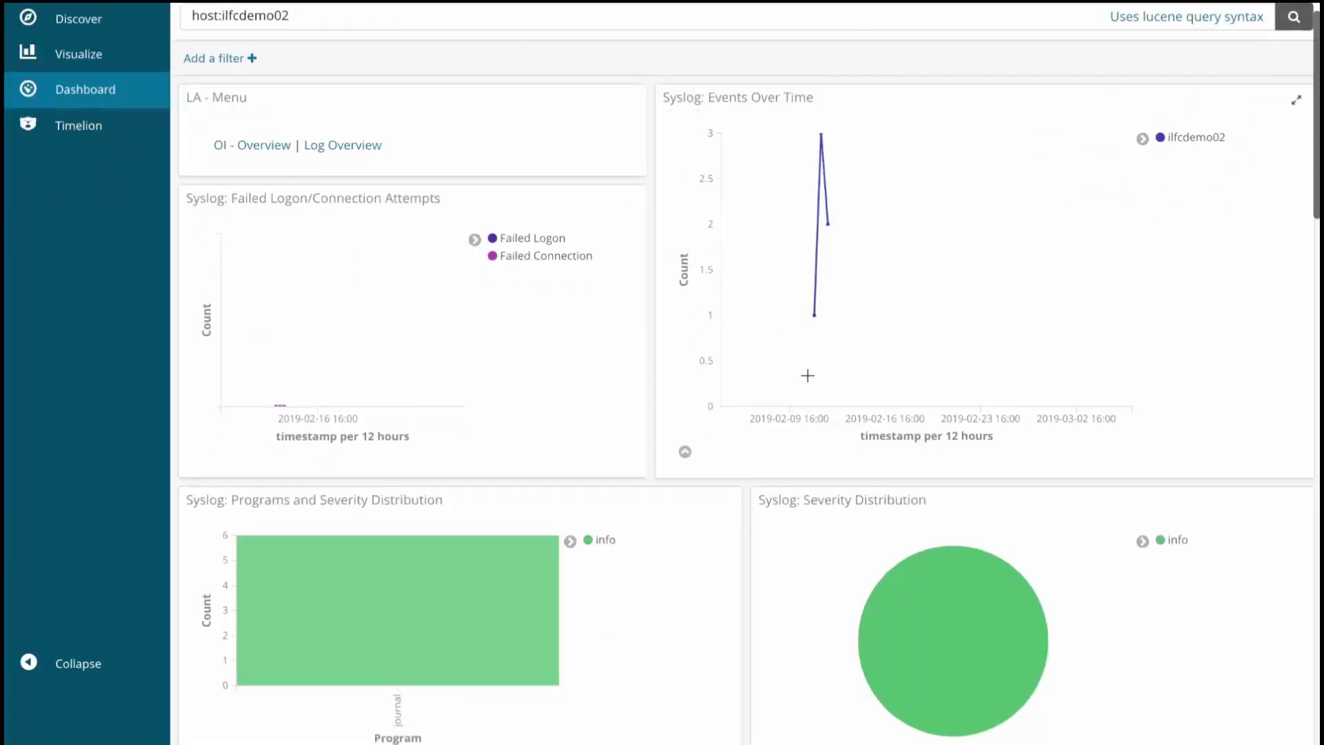
scroll(808, 375, down, 3)
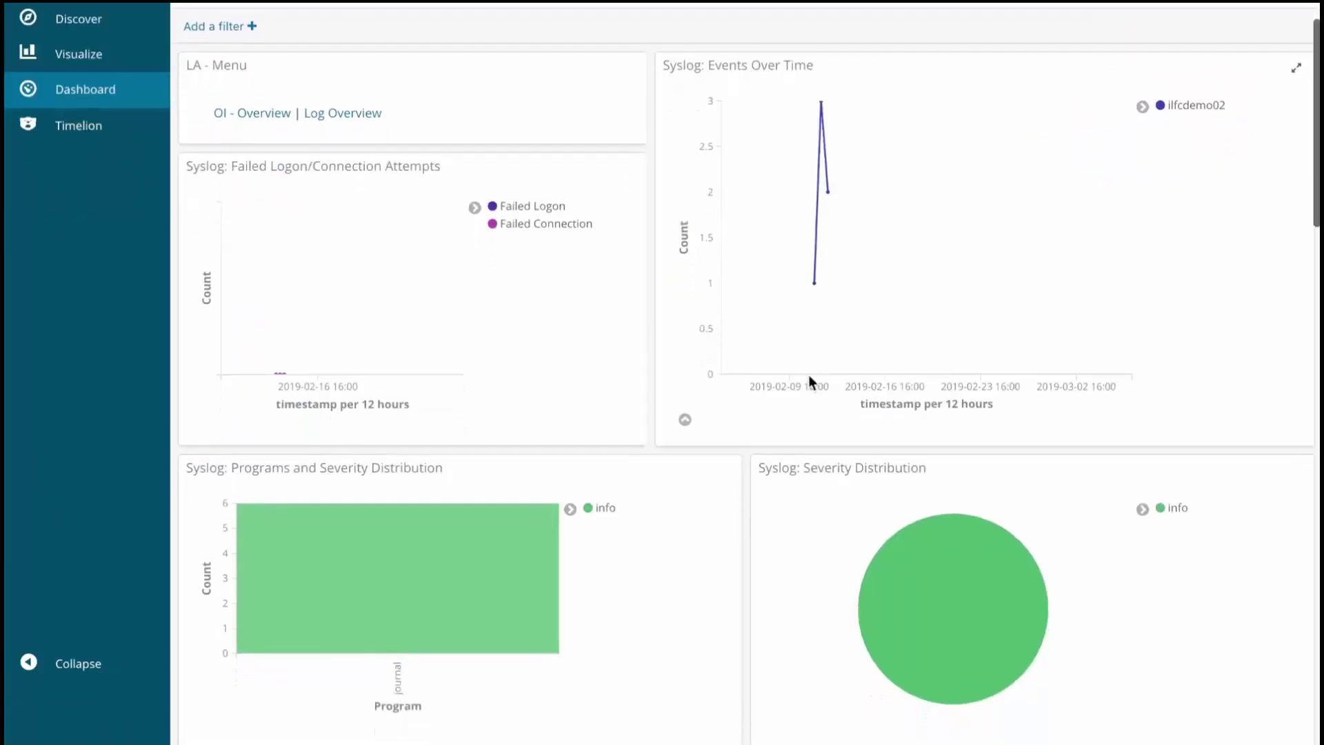
scroll(809, 379, down, 1)
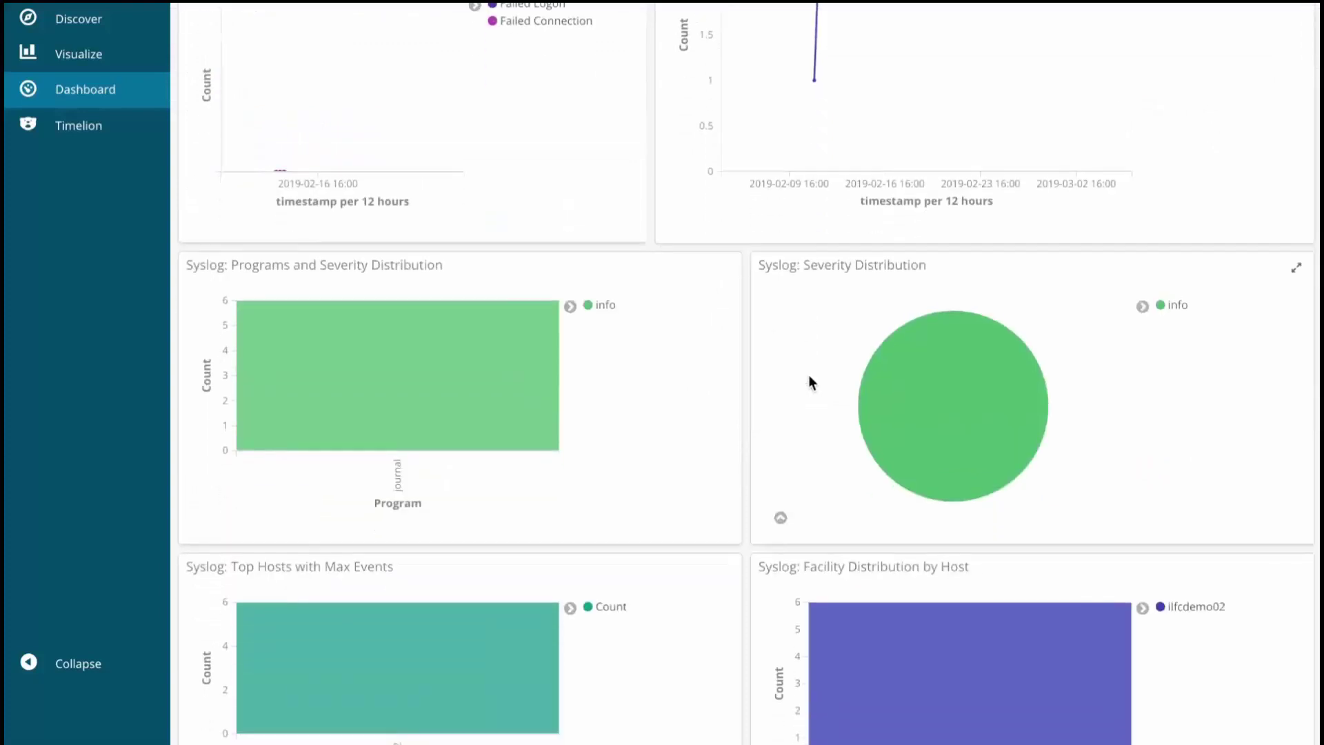
scroll(810, 381, down, 5)
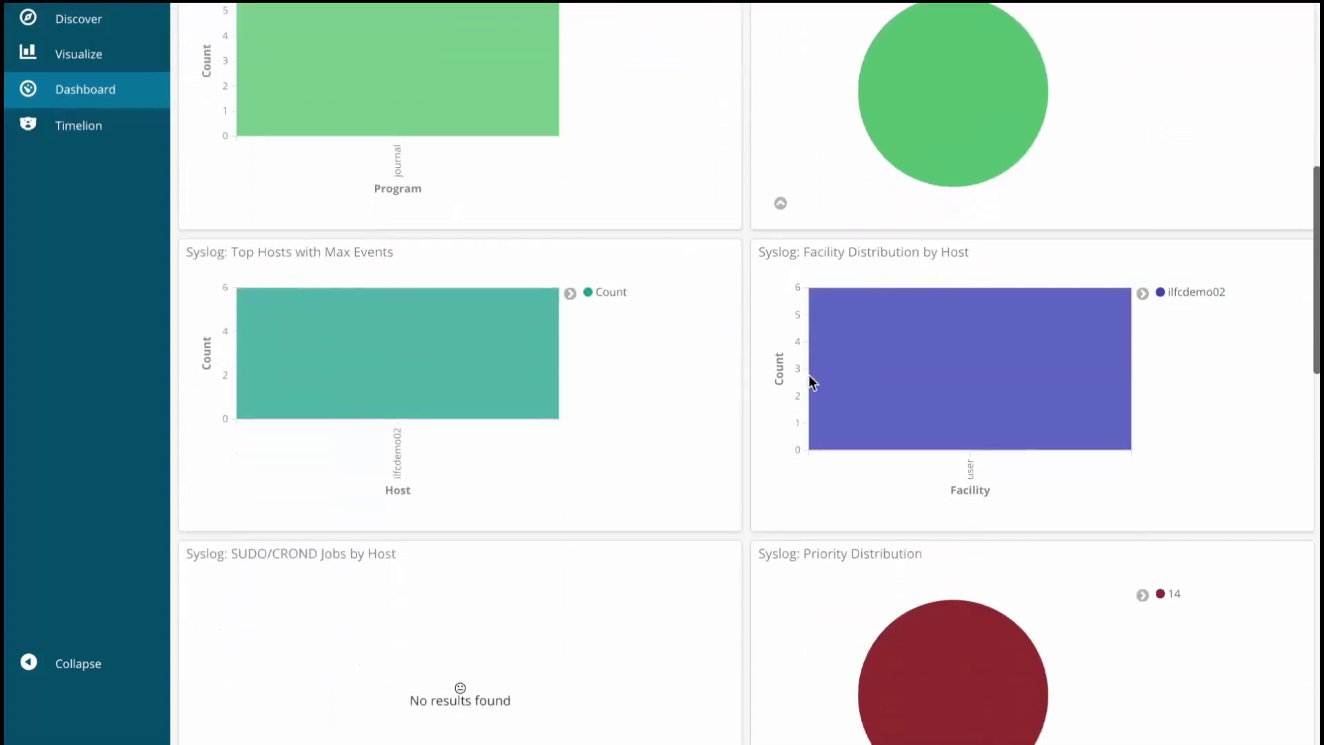
scroll(811, 382, down, 9)
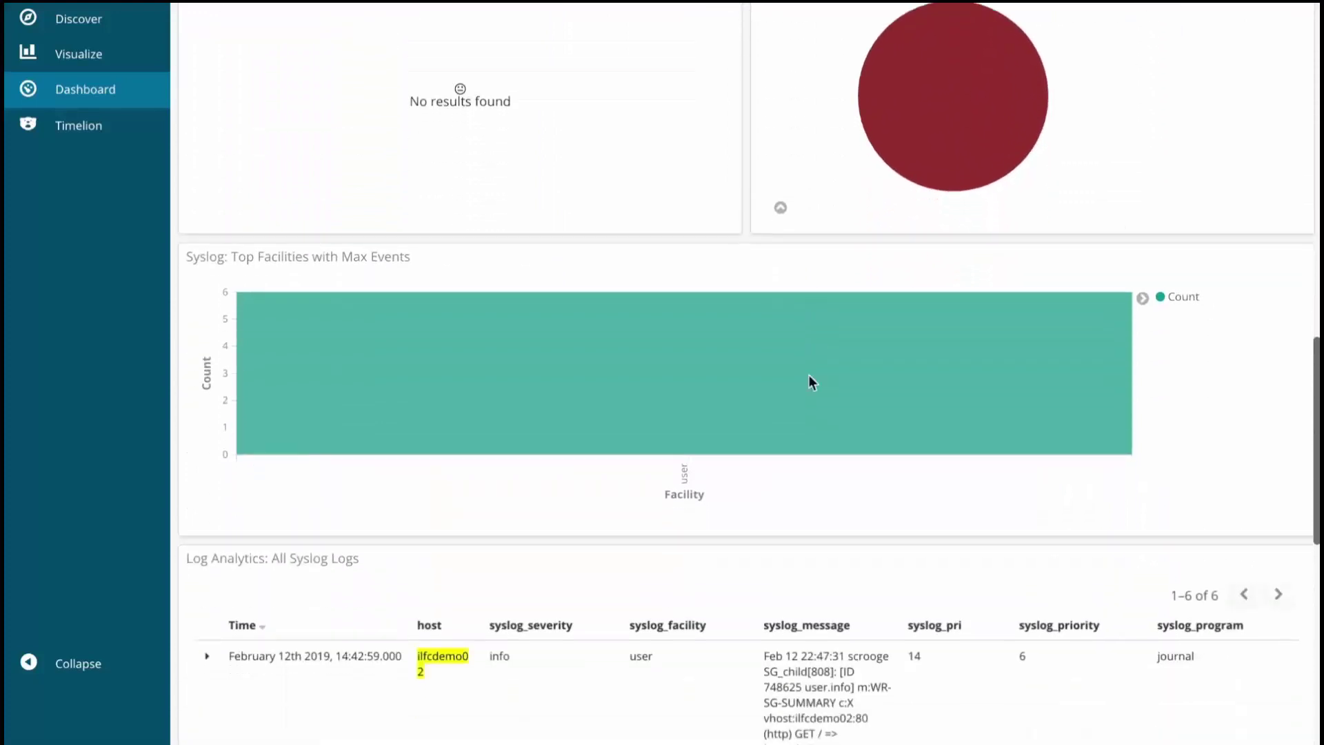
scroll(808, 376, down, 4)
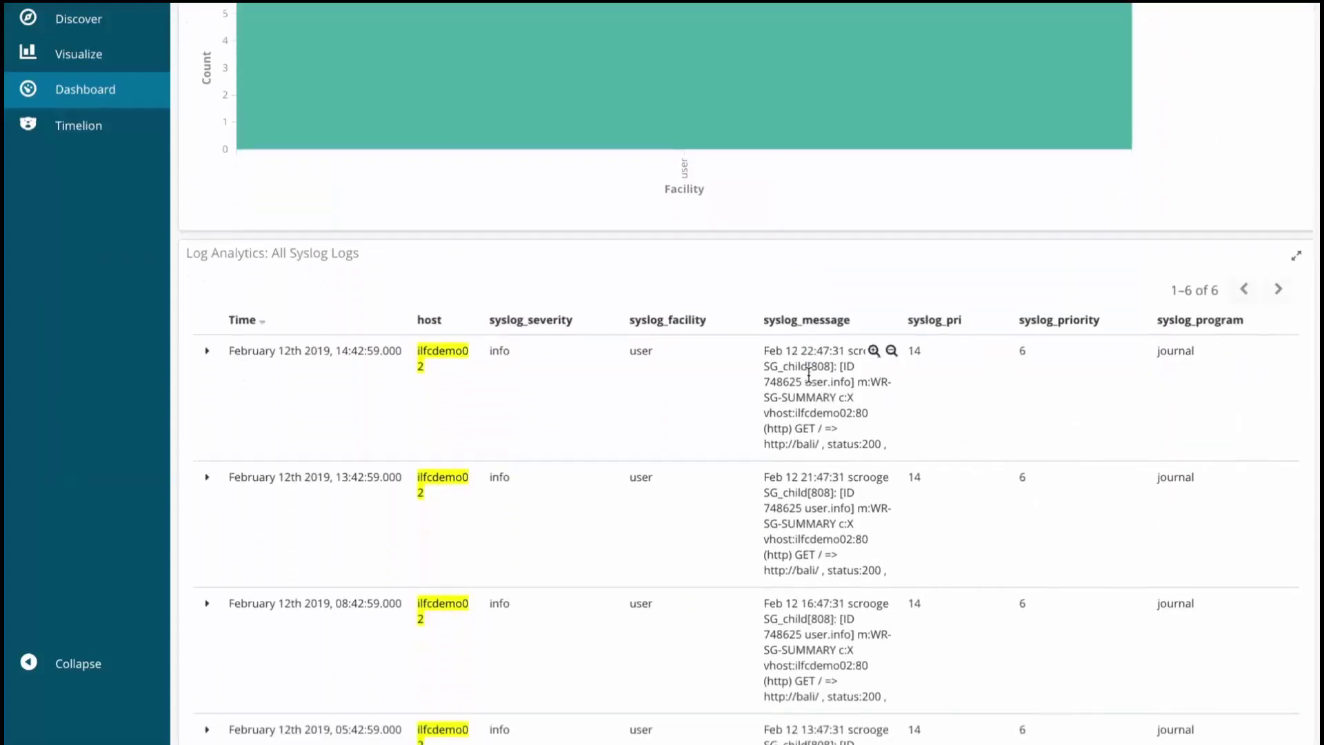
scroll(809, 374, down, 1)
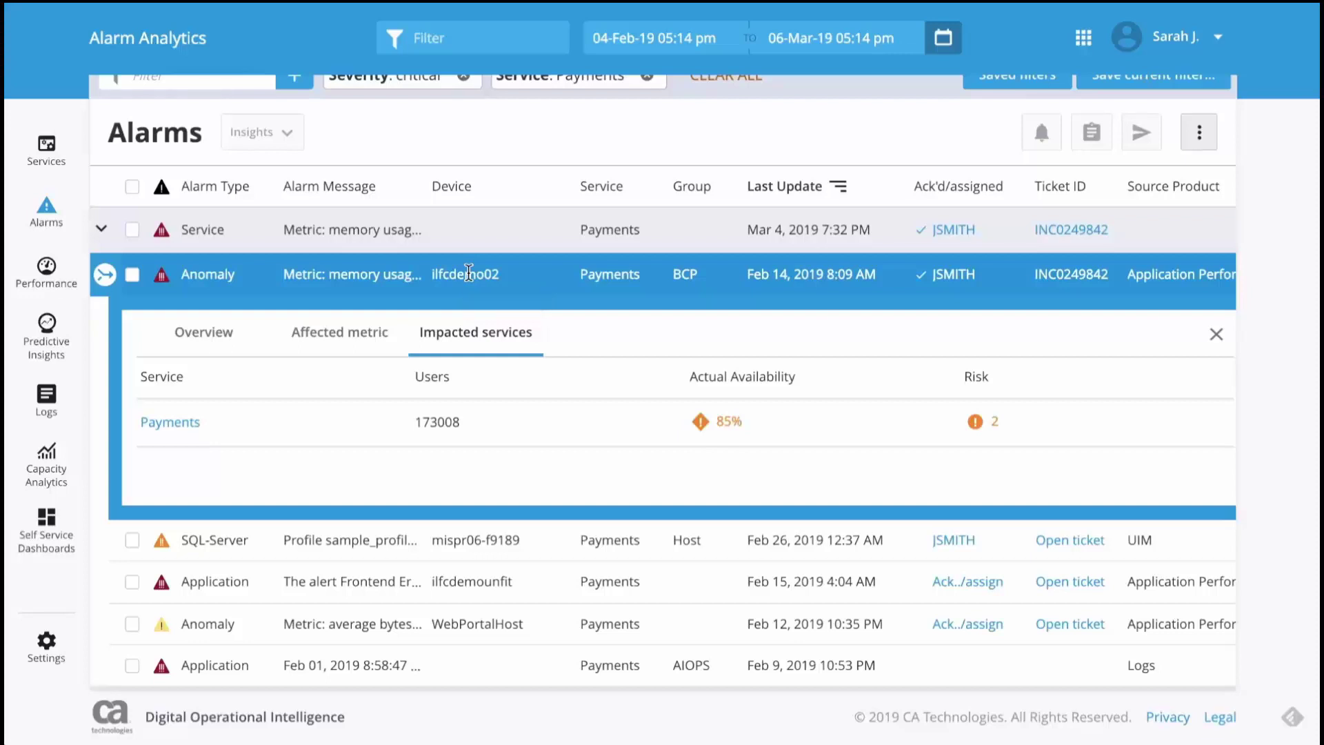
Step: Bring up the Overview tab of the ilfcdemo02 memory-usage anomaly alarm again
click(216, 332)
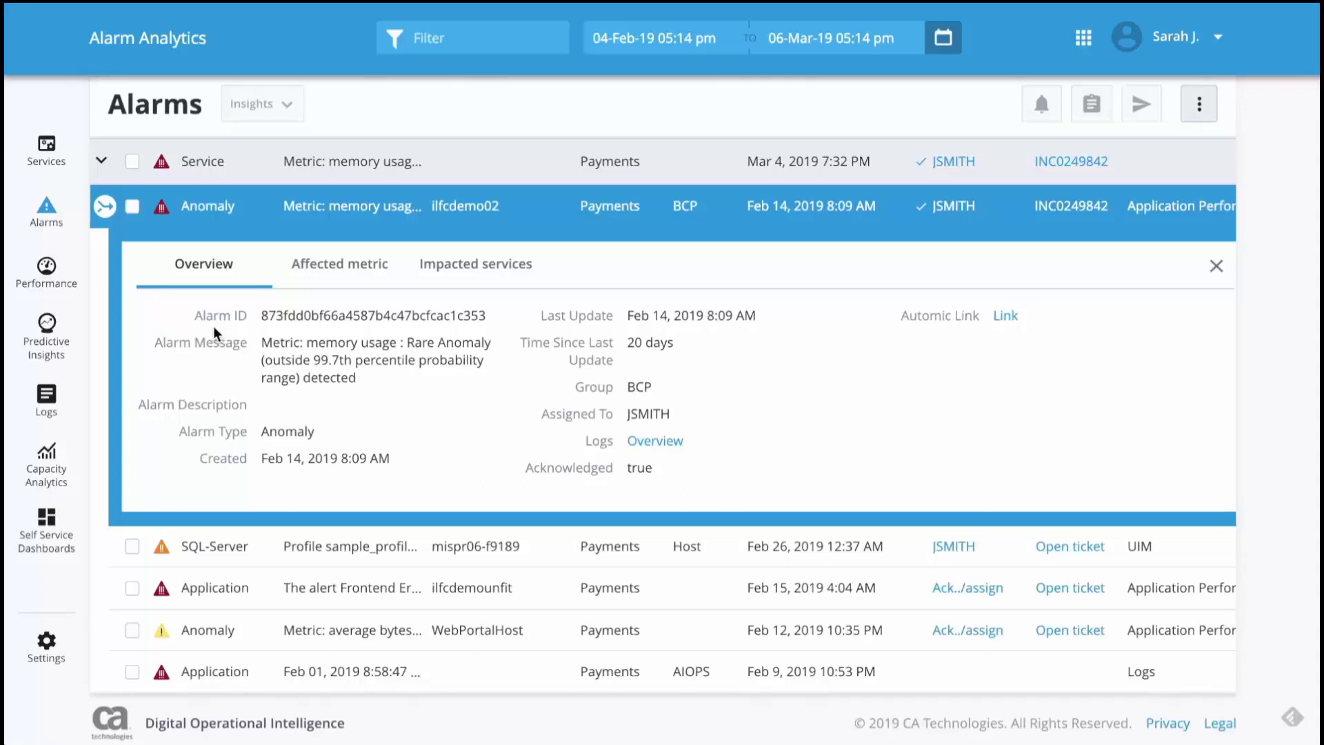
Step: Select the ilfcdemo02 anomaly alarm and browse its Alarm Management, ServiceNow ticket and Send To options
click(132, 206)
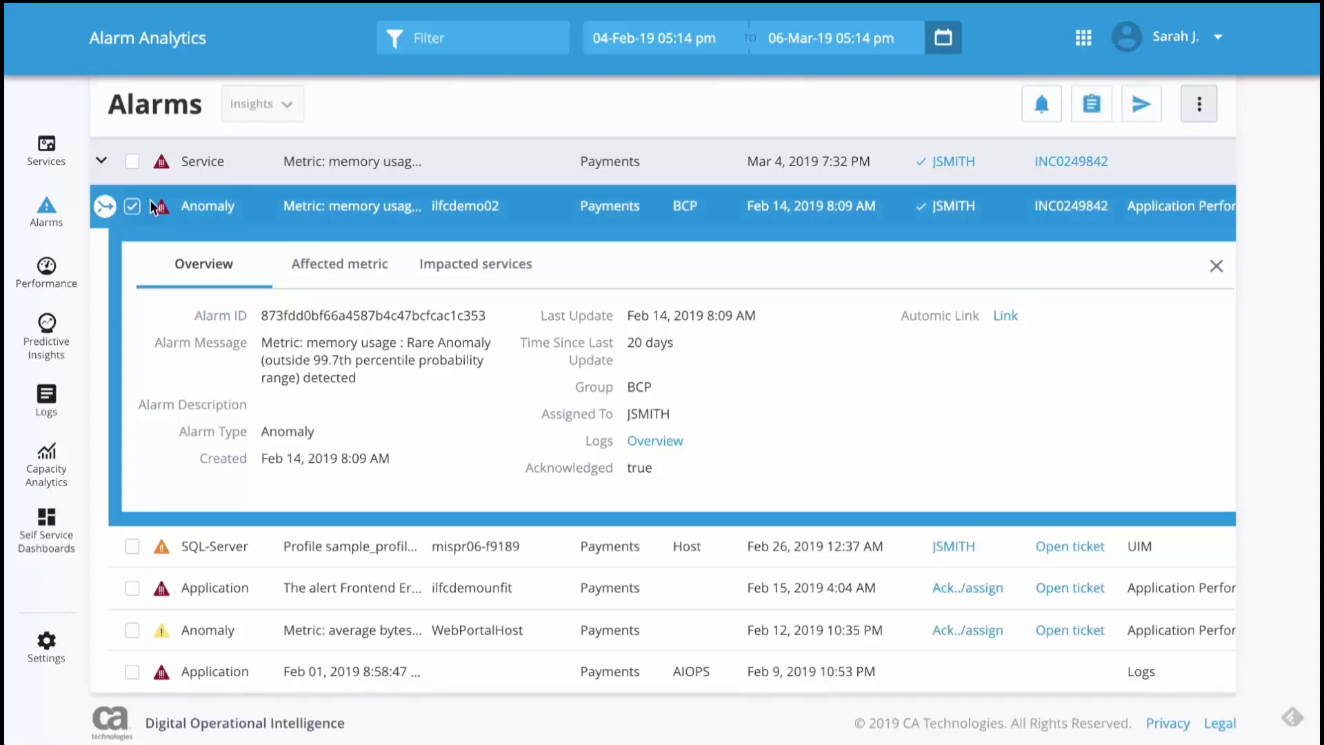
click(1042, 112)
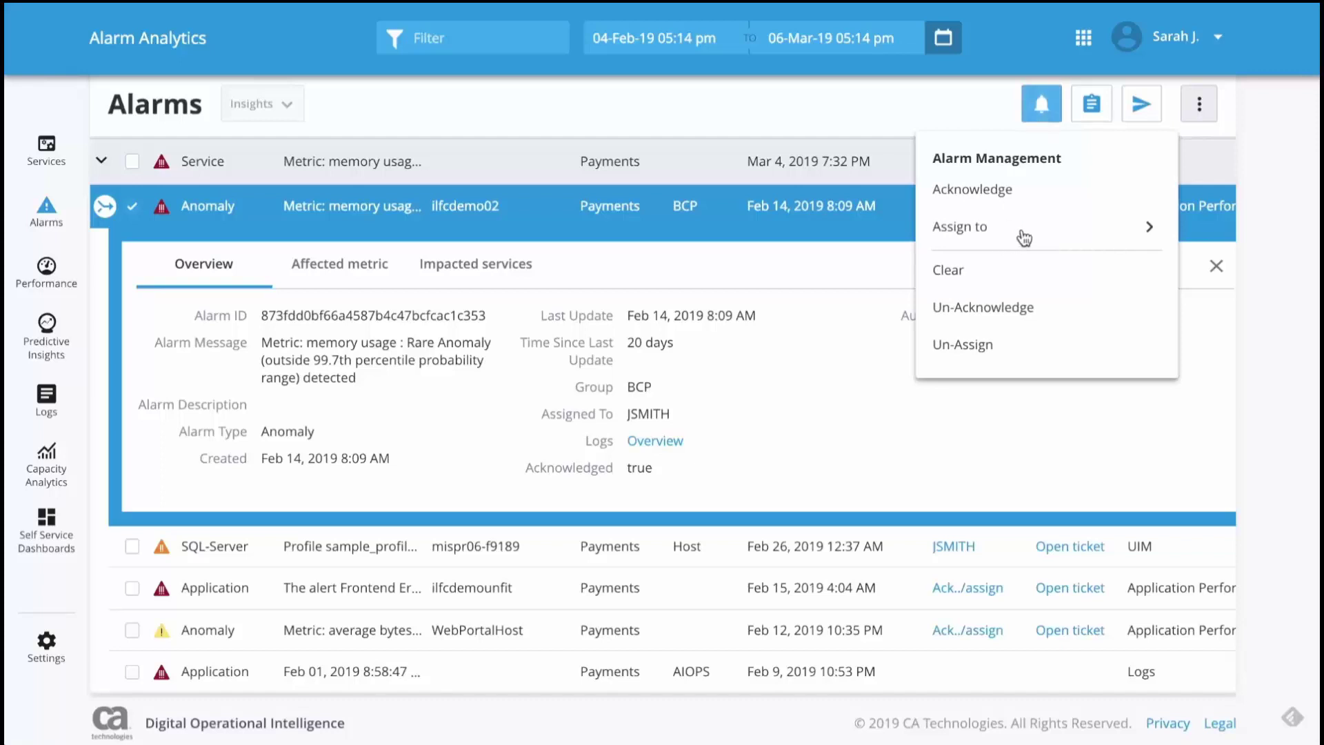
click(1101, 108)
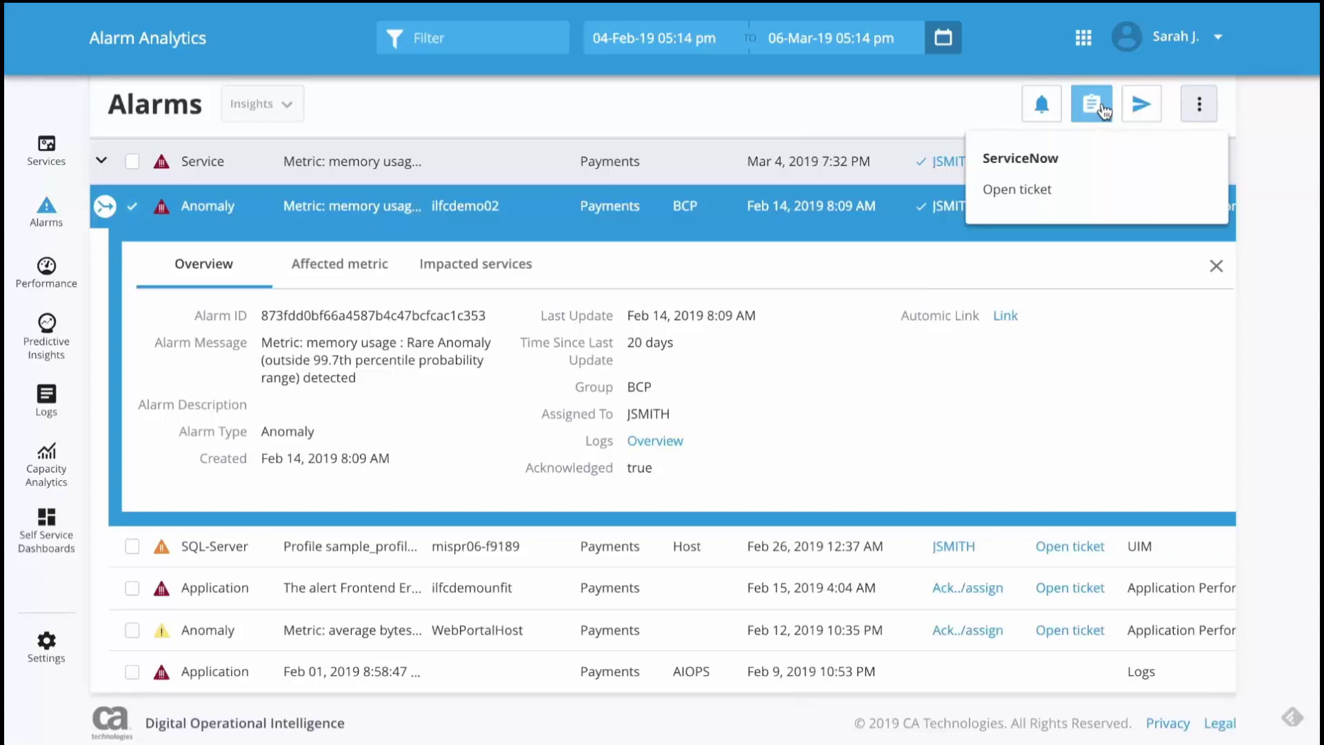
click(1155, 108)
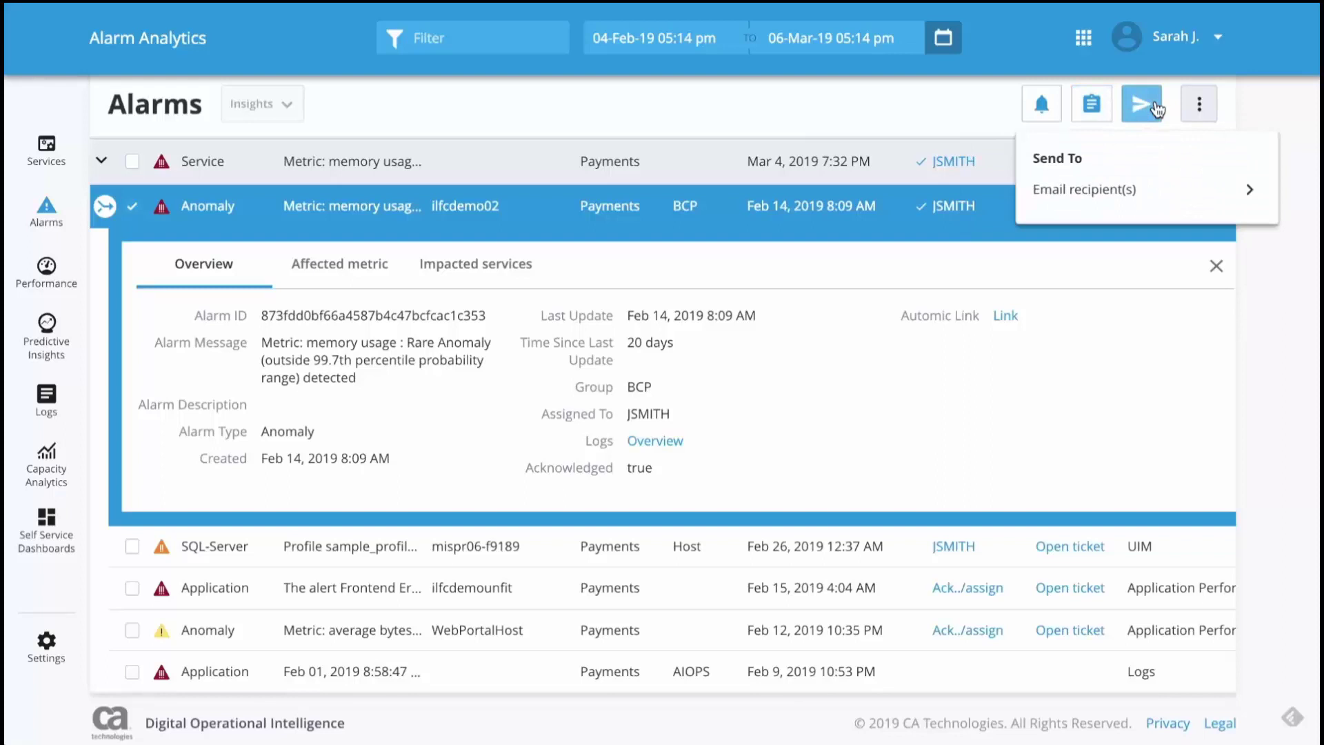
Step: Close the Send To menu and follow the alarm's Automic Link to its workflow run
click(974, 343)
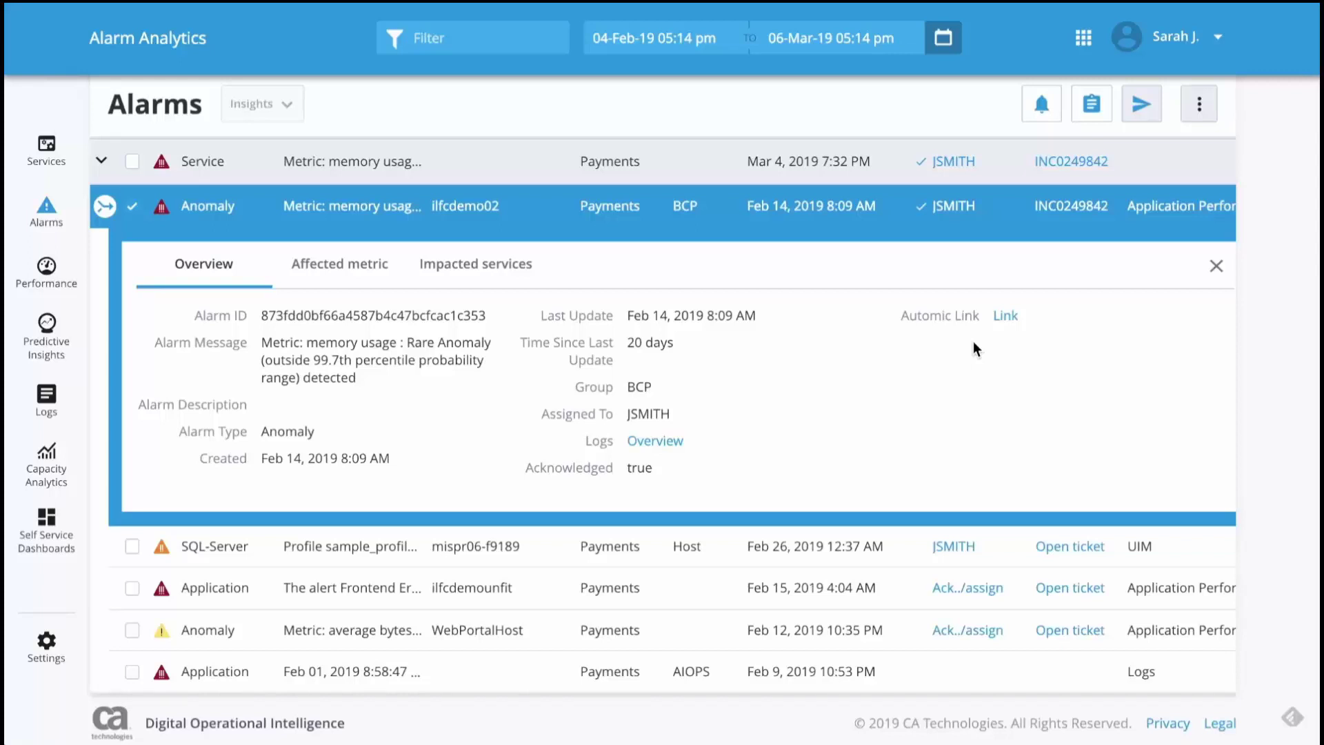
click(1006, 319)
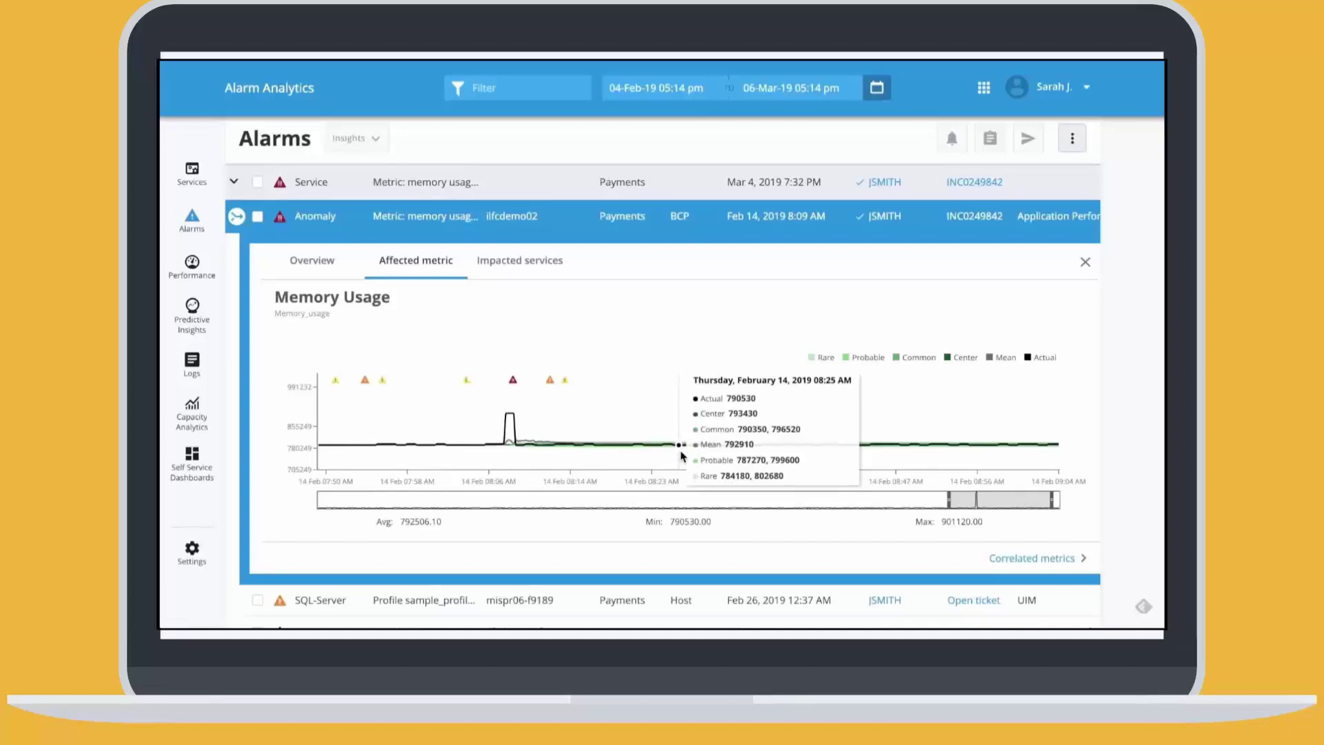
Step: Show the ilfcdemo02 anomaly alarm's Overview and bring up ServiceNow > Open ticket for it
click(328, 272)
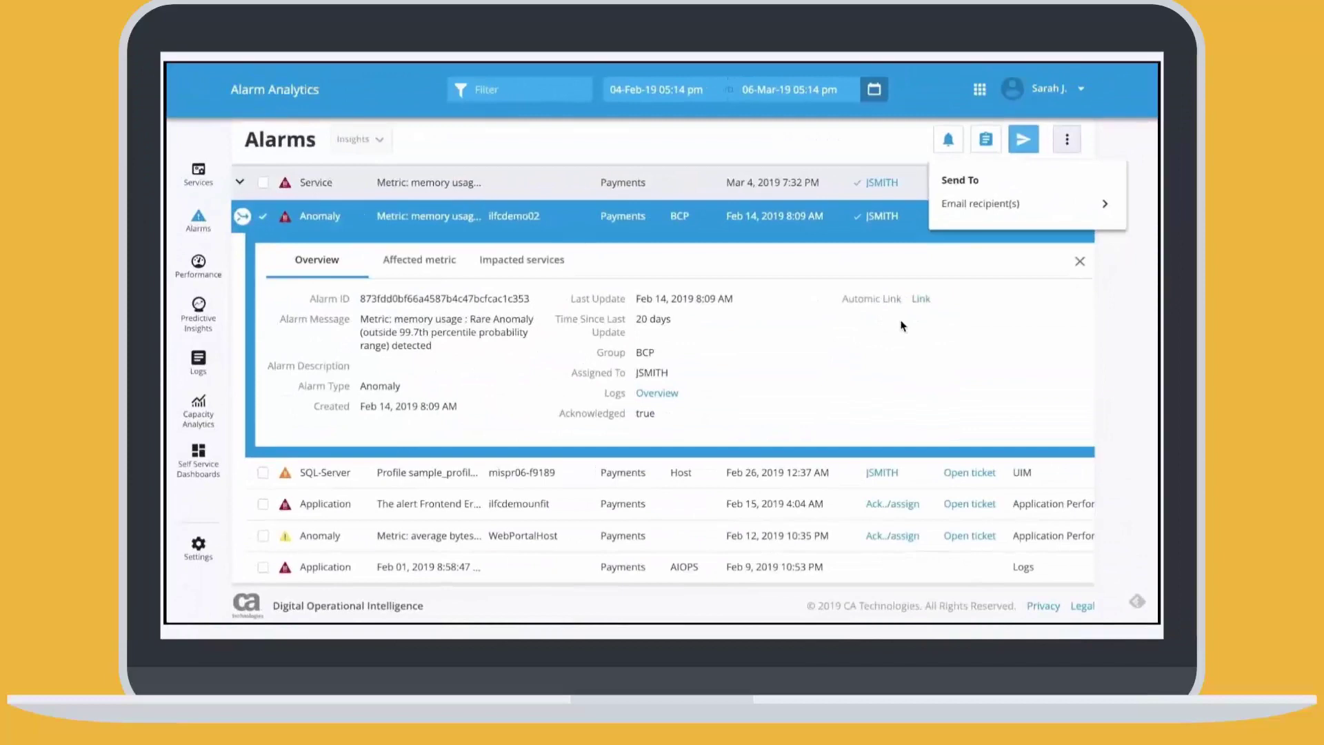
click(995, 142)
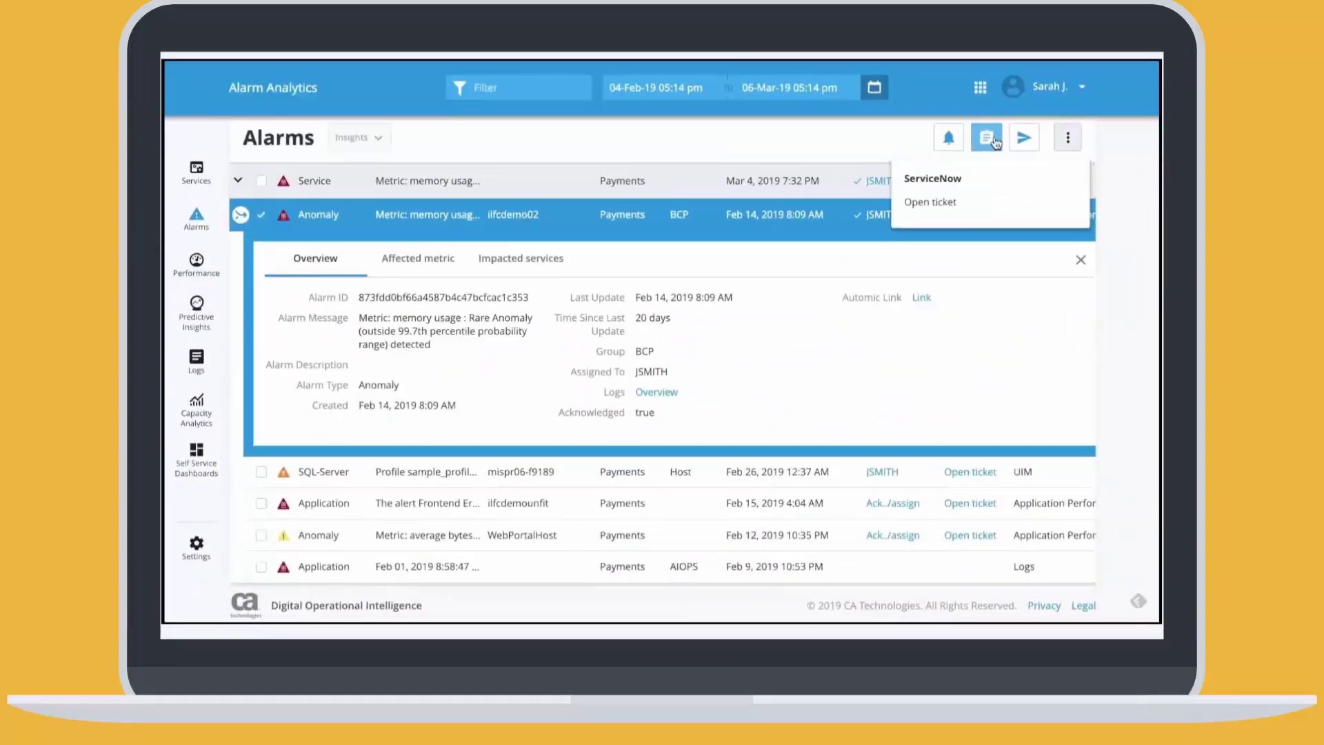